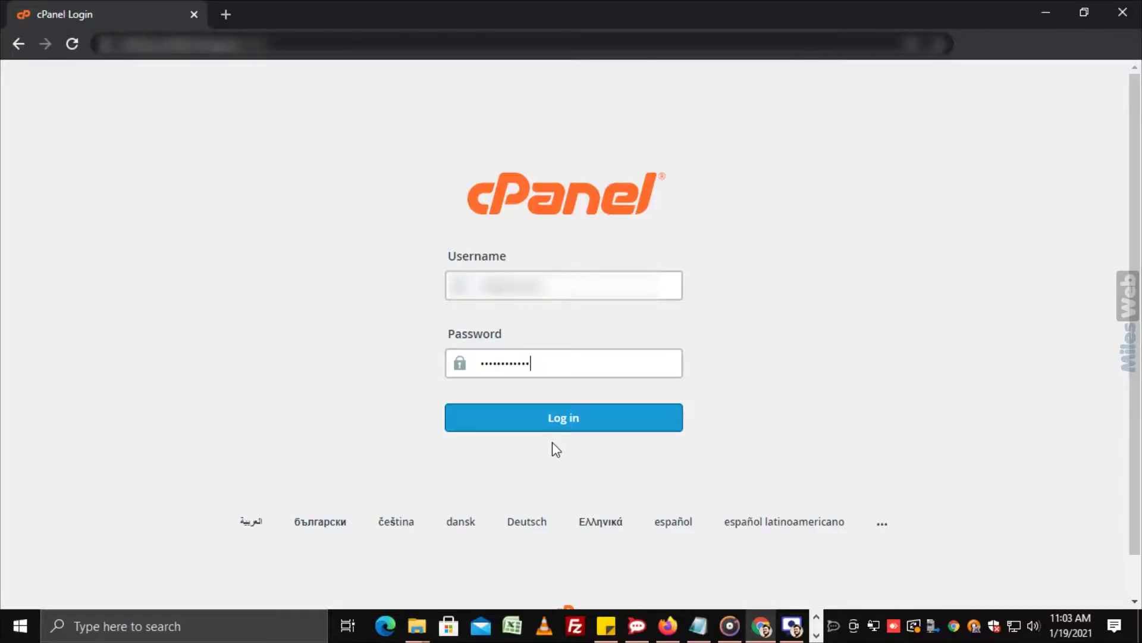
Sign in to cPanel and reach Change Language from the username dropdown
{"action": "left_click", "coordinate": [557, 415]}
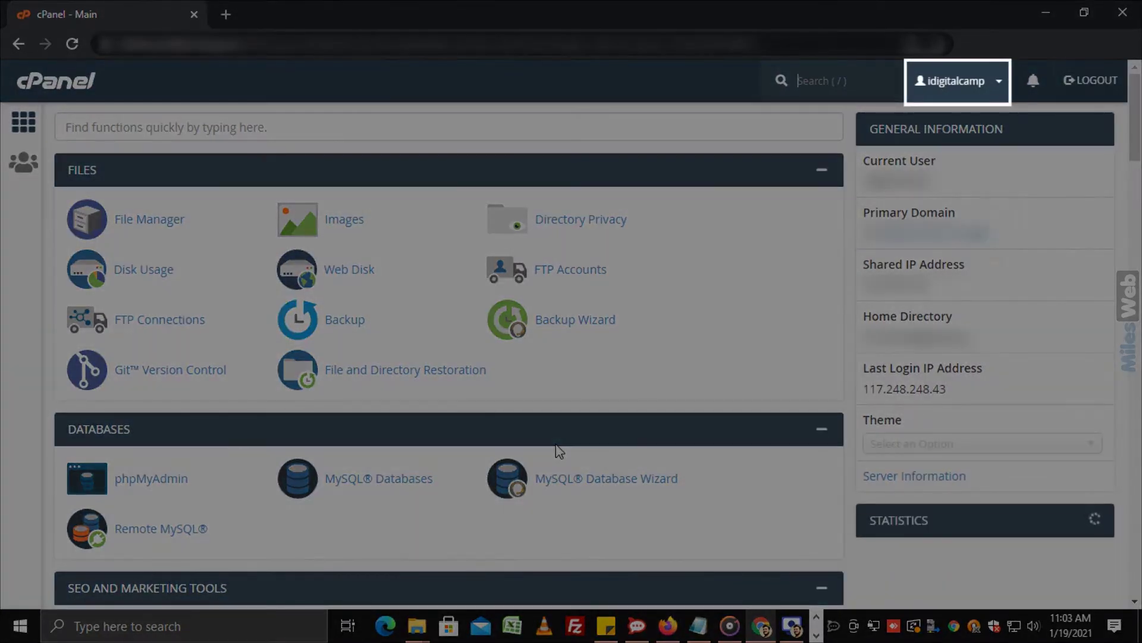
{"action": "left_click", "coordinate": [1000, 94]}
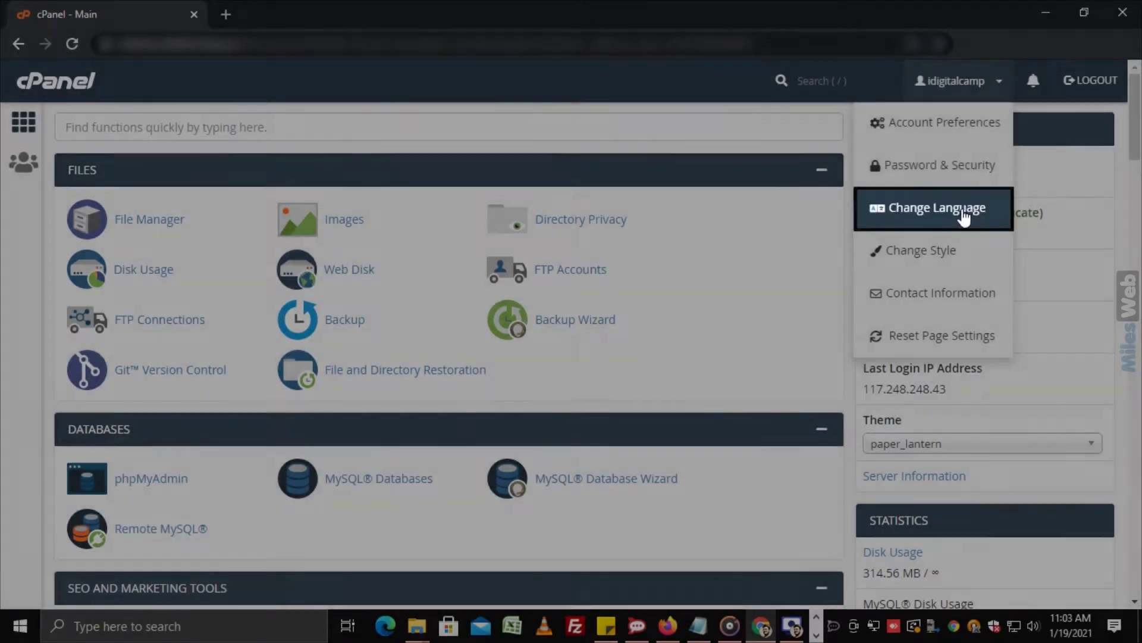
{"action": "left_click", "coordinate": [965, 215]}
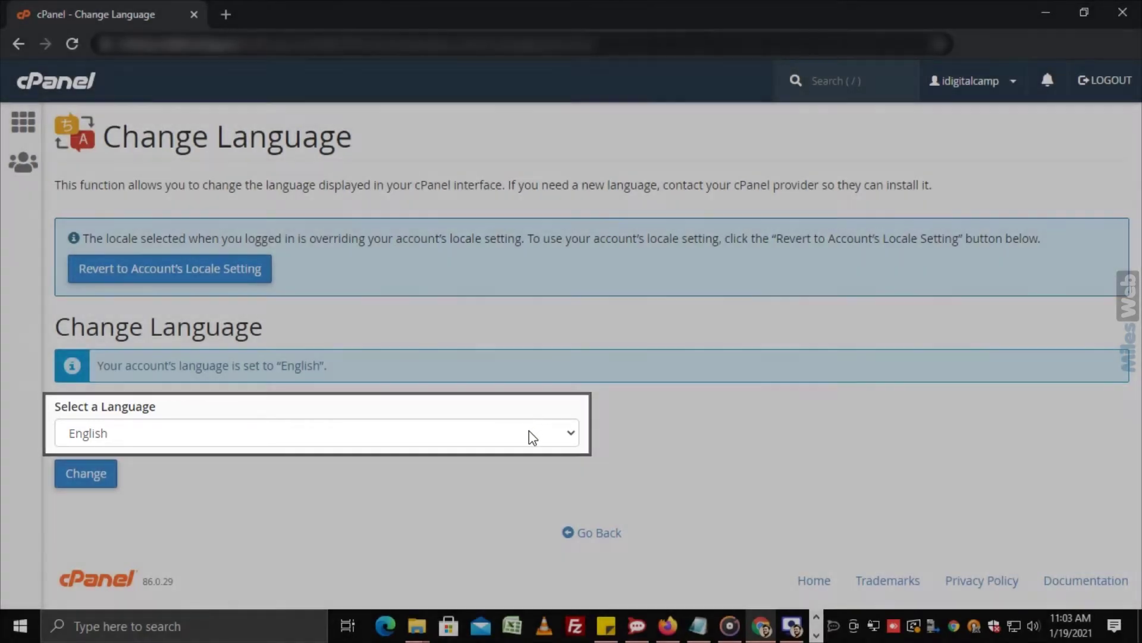
Choose Spanish (español) in Select a Language and save it with Change
{"action": "left_click", "coordinate": [530, 435]}
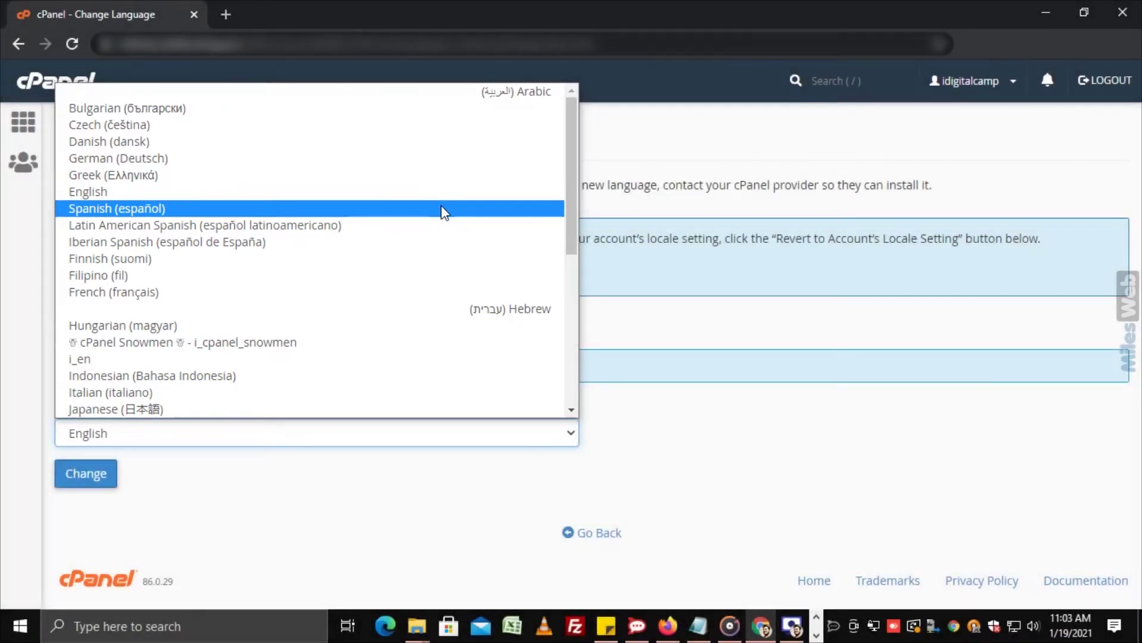
{"action": "left_click", "coordinate": [441, 211]}
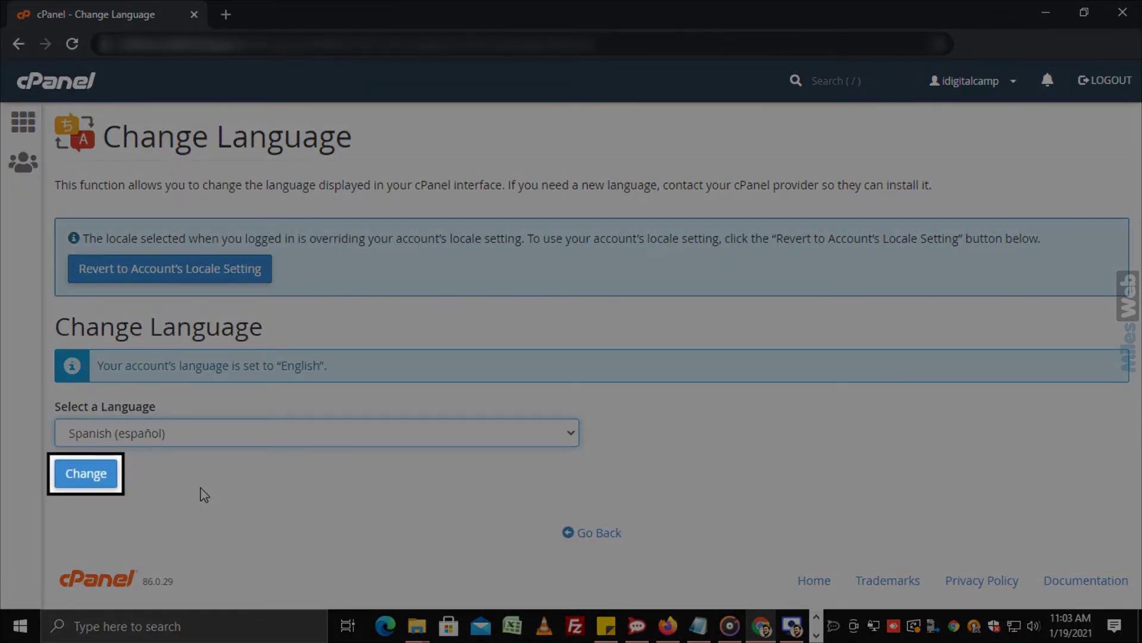
{"action": "left_click", "coordinate": [93, 478]}
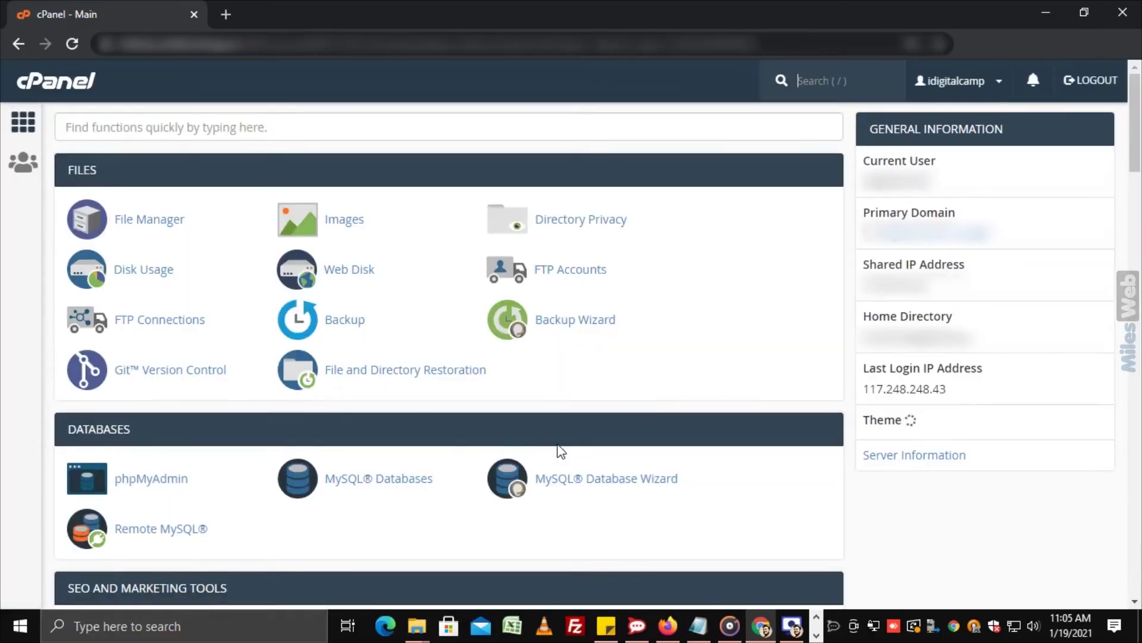
{"action": "scroll", "coordinate": [560, 450], "scroll_direction": "down", "scroll_amount": 3}
{"action": "scroll", "coordinate": [561, 450], "scroll_direction": "down", "scroll_amount": 3}
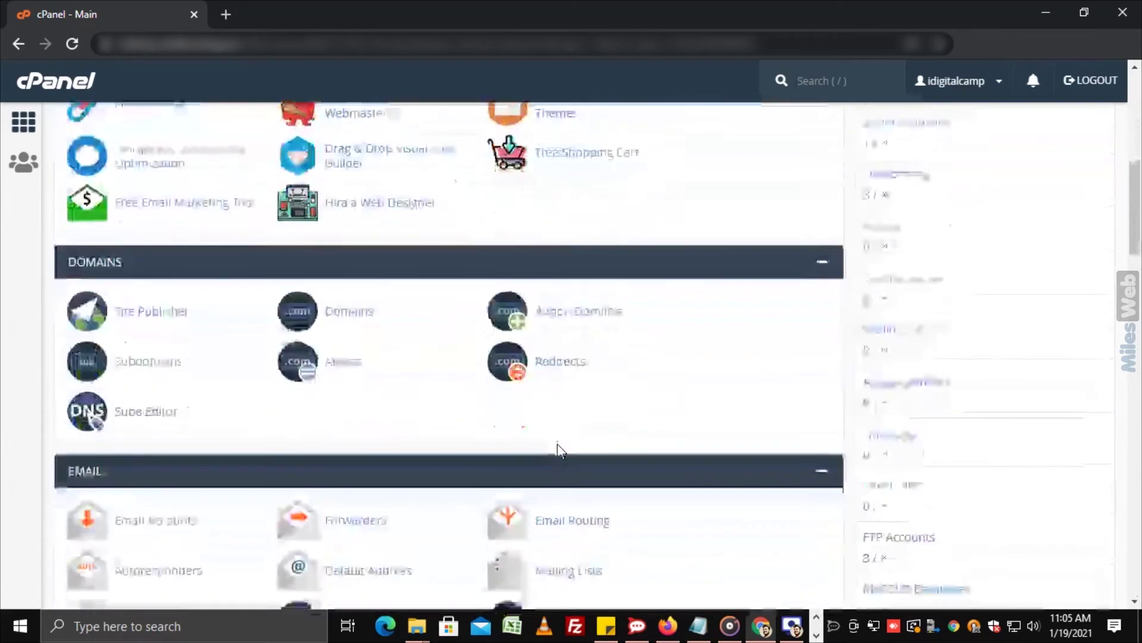
{"action": "scroll", "coordinate": [561, 451], "scroll_direction": "down", "scroll_amount": 3}
{"action": "scroll", "coordinate": [561, 450], "scroll_direction": "down", "scroll_amount": 3}
{"action": "scroll", "coordinate": [560, 451], "scroll_direction": "down", "scroll_amount": 3}
{"action": "scroll", "coordinate": [560, 451], "scroll_direction": "down", "scroll_amount": 3}
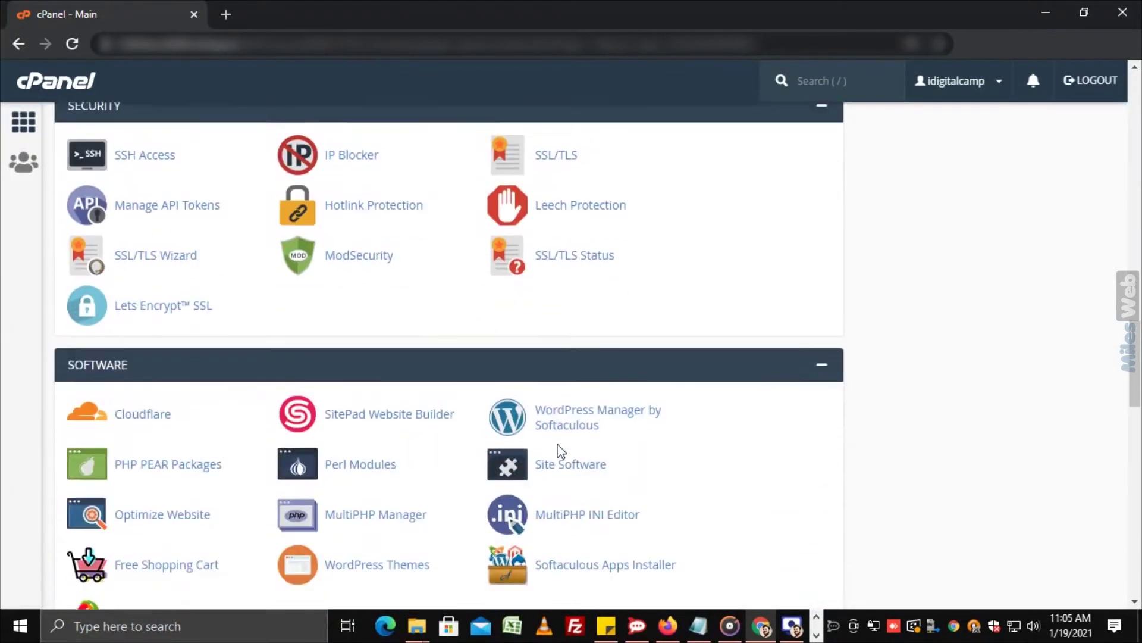
{"action": "scroll", "coordinate": [561, 450], "scroll_direction": "down", "scroll_amount": 2}
{"action": "scroll", "coordinate": [561, 451], "scroll_direction": "down", "scroll_amount": 2}
{"action": "scroll", "coordinate": [560, 451], "scroll_direction": "down", "scroll_amount": 2}
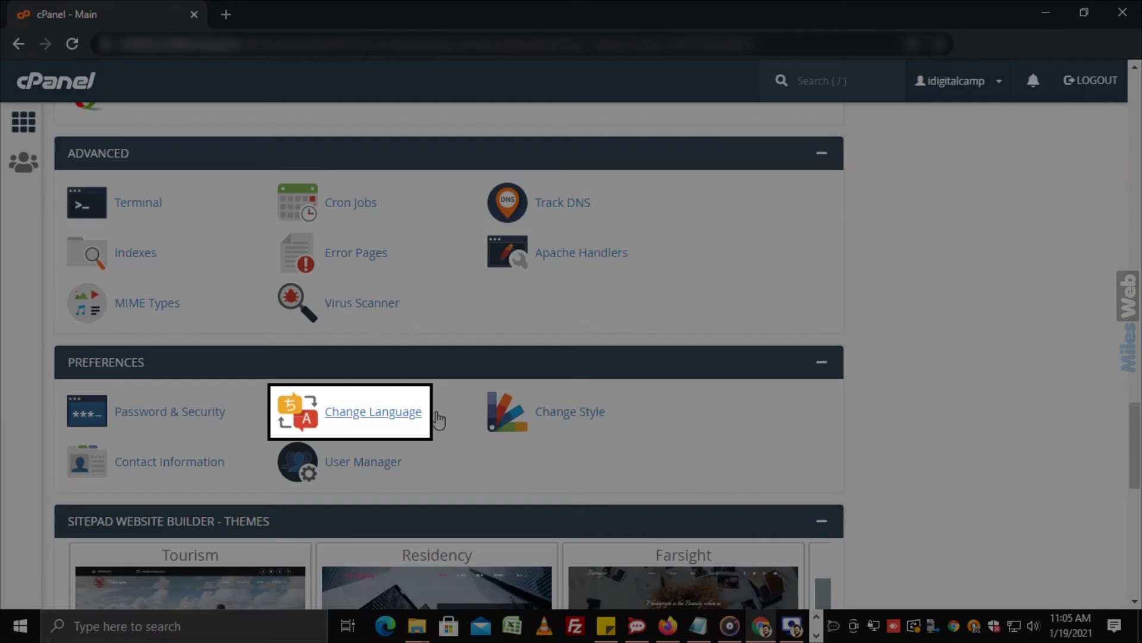
Open Change Language from the Preferences section of the dashboard
{"action": "left_click", "coordinate": [406, 415]}
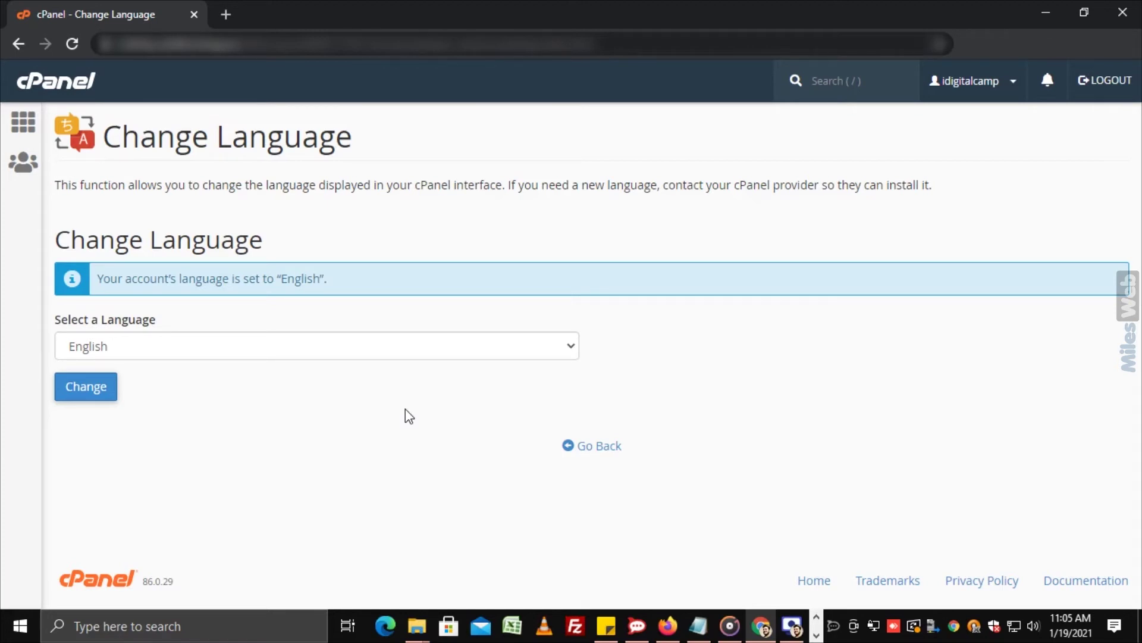
Choose German (Deutsch) in Select a Language and save it with Change
{"action": "left_click", "coordinate": [375, 353]}
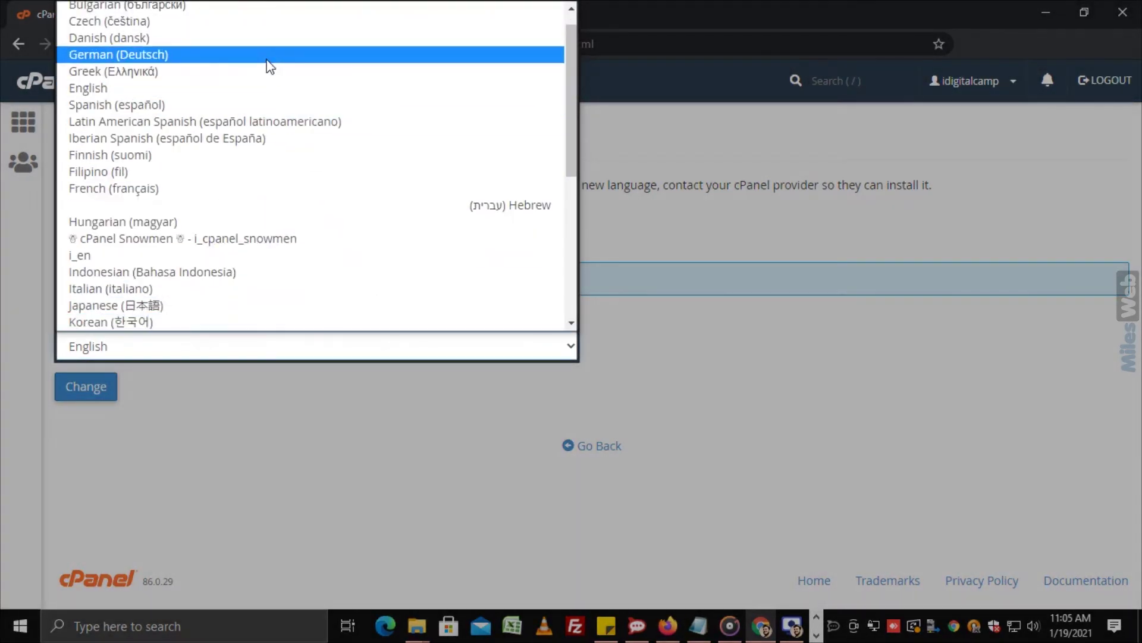
{"action": "left_click", "coordinate": [266, 53]}
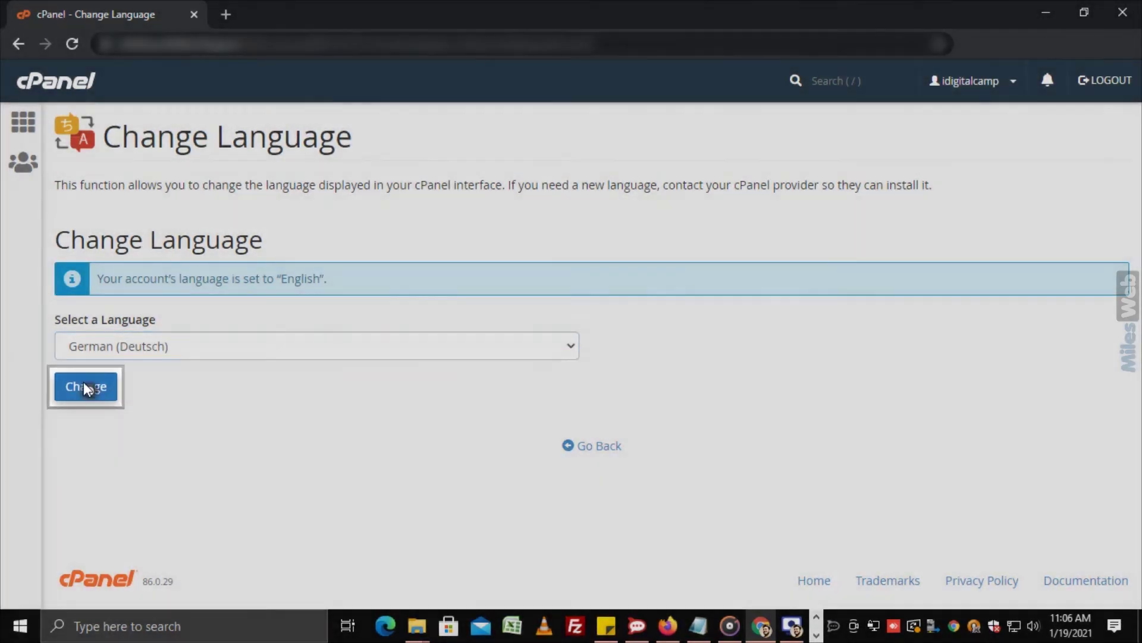
{"action": "left_click", "coordinate": [84, 383]}
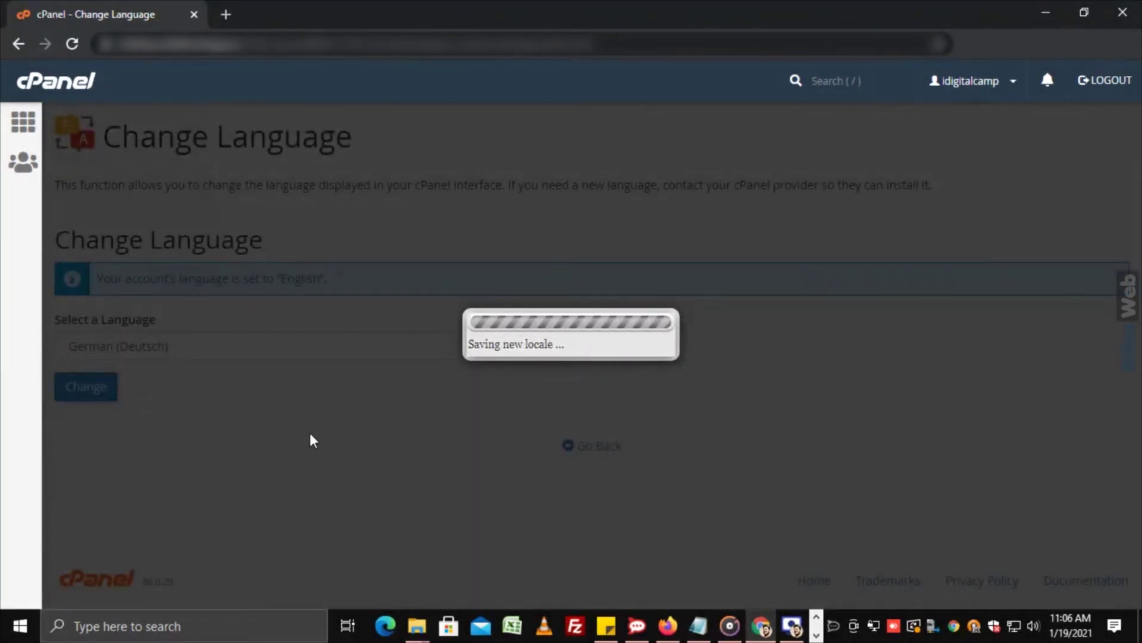